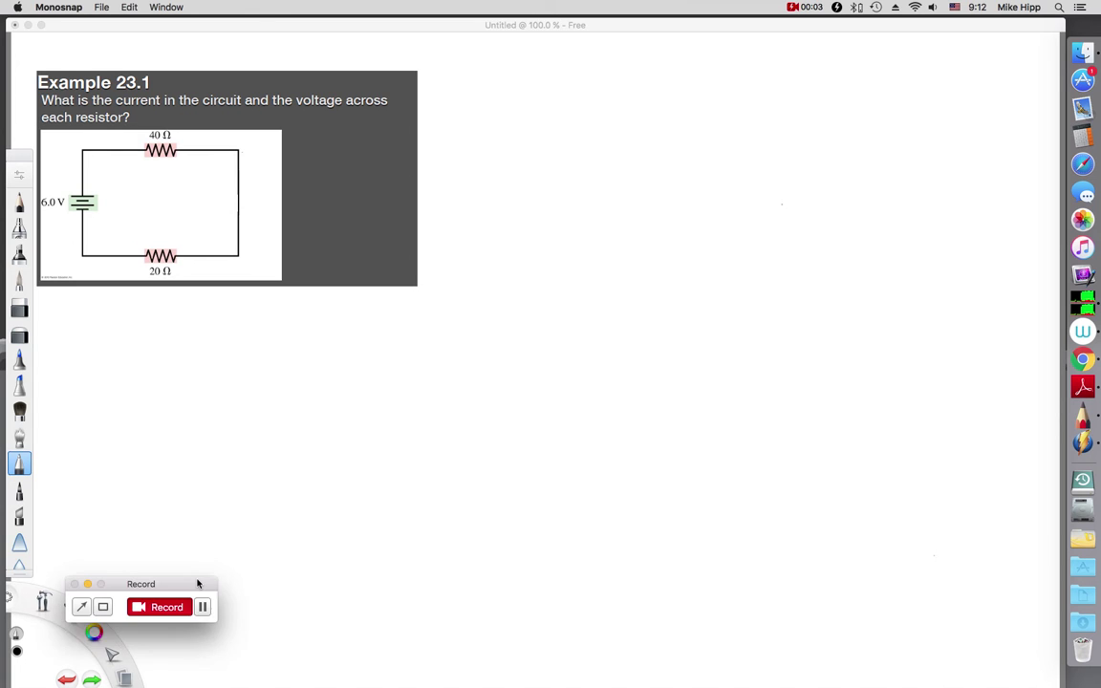
Move the Monosnap Record panel from the lower-left to the lower-right corner of the screen.
{"action": "left_click_drag", "start_coordinate": [198, 583], "coordinate": [1029, 644]}
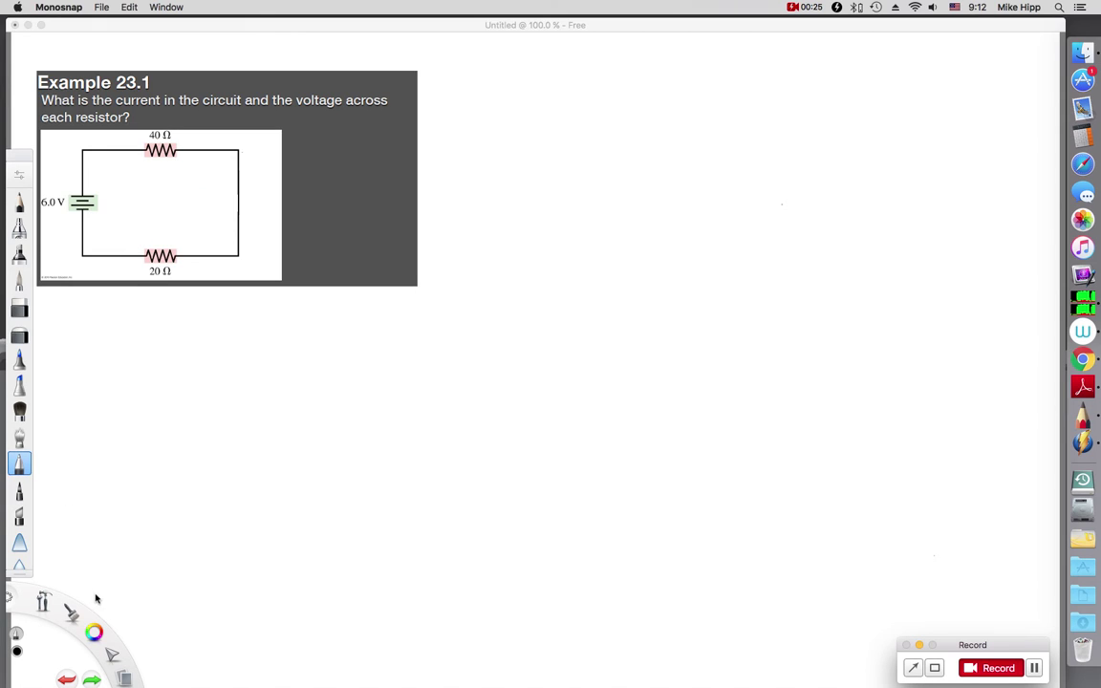
Bring SketchBook forward and pen-write I = V/R to the right of the Example 23.1 slide.
{"action": "left_click", "coordinate": [153, 410]}
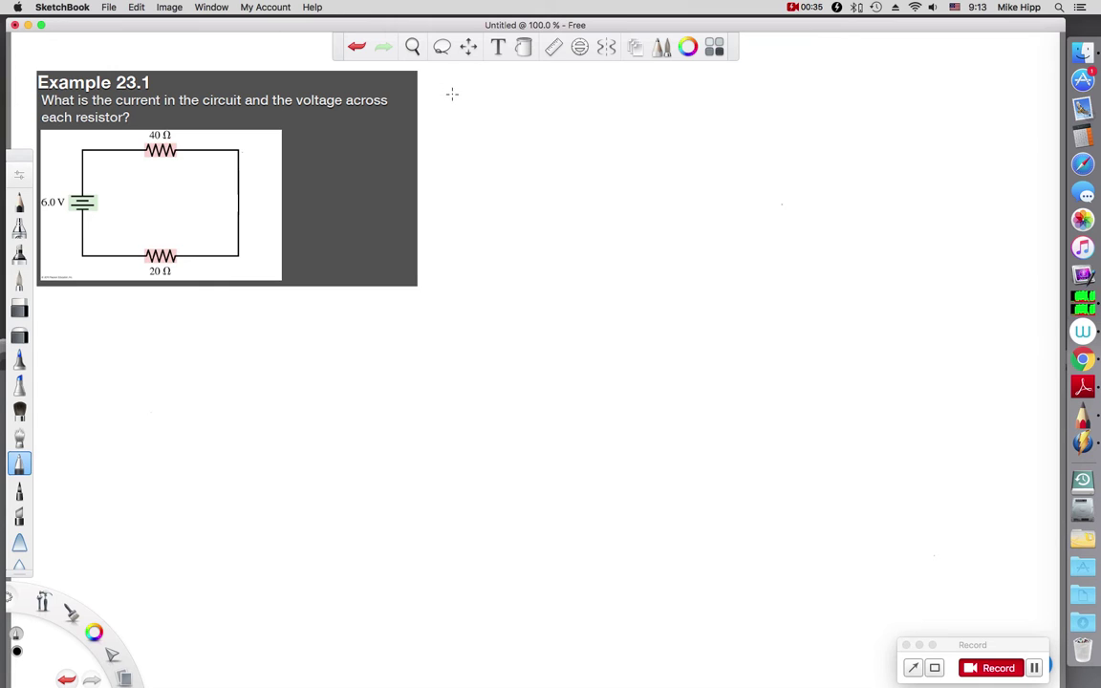
{"action": "left_click_drag", "start_coordinate": [443, 97], "coordinate": [478, 91]}
{"action": "mouse_move", "coordinate": [462, 94]}
{"action": "left_mouse_down"}
{"action": "mouse_move", "coordinate": [460, 126]}
{"action": "mouse_move", "coordinate": [484, 103]}
{"action": "left_mouse_up"}
{"action": "mouse_move", "coordinate": [472, 113]}
{"action": "left_mouse_down"}
{"action": "mouse_move", "coordinate": [523, 83]}
{"action": "mouse_move", "coordinate": [509, 125]}
{"action": "mouse_move", "coordinate": [526, 125]}
{"action": "left_mouse_up"}
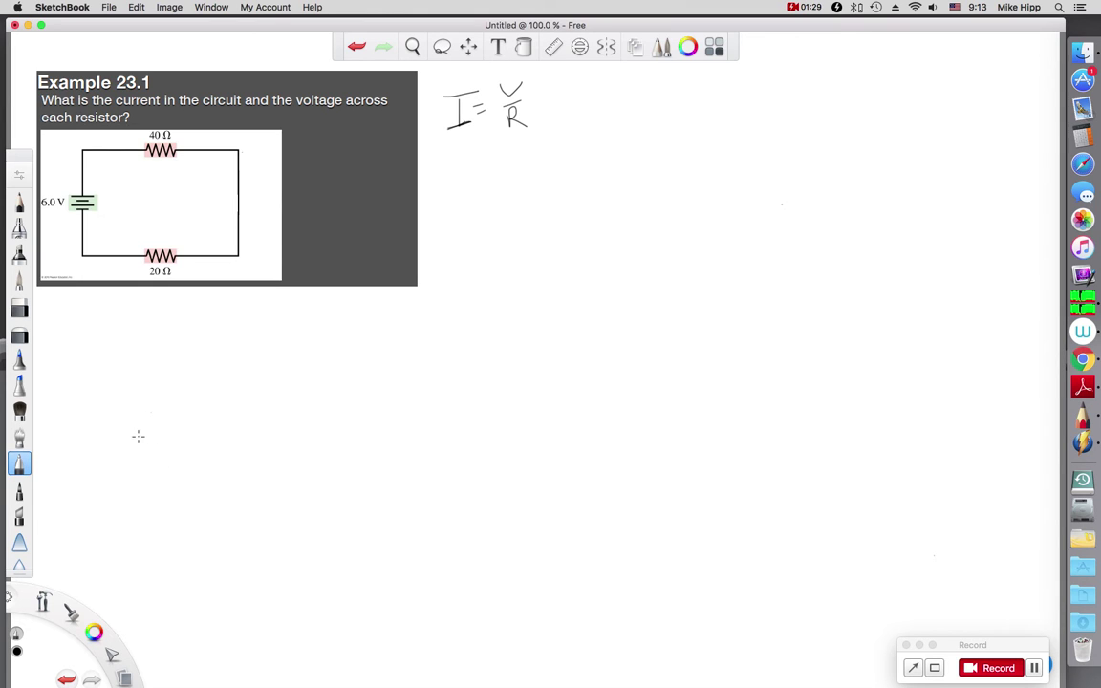
Sketch a single-resistor loop below the slide, labelling the resistor REQ and the battery 6V.
{"action": "mouse_move", "coordinate": [138, 437]}
{"action": "left_mouse_down"}
{"action": "mouse_move", "coordinate": [143, 379]}
{"action": "mouse_move", "coordinate": [270, 380]}
{"action": "mouse_move", "coordinate": [260, 445]}
{"action": "mouse_move", "coordinate": [276, 452]}
{"action": "mouse_move", "coordinate": [268, 493]}
{"action": "mouse_move", "coordinate": [195, 497]}
{"action": "mouse_move", "coordinate": [158, 460]}
{"action": "left_mouse_up"}
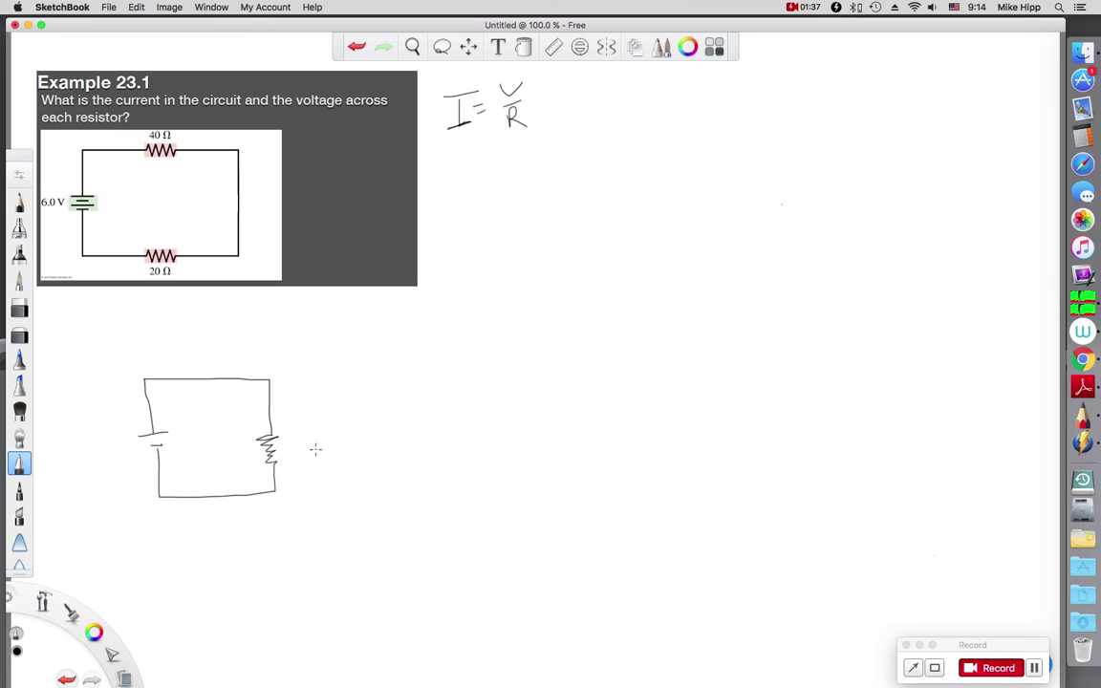
{"action": "mouse_move", "coordinate": [295, 438]}
{"action": "left_mouse_down"}
{"action": "mouse_move", "coordinate": [295, 459]}
{"action": "mouse_move", "coordinate": [329, 459]}
{"action": "left_mouse_up"}
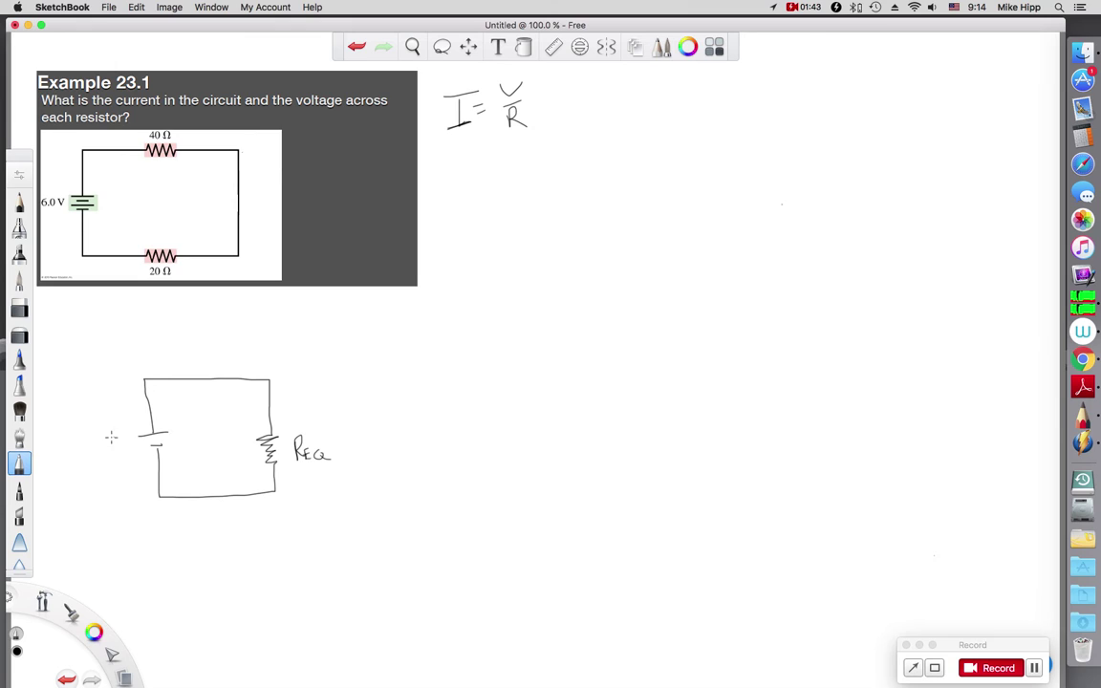
{"action": "mouse_move", "coordinate": [102, 432]}
{"action": "left_mouse_down"}
{"action": "mouse_move", "coordinate": [101, 447]}
{"action": "mouse_move", "coordinate": [118, 447]}
{"action": "mouse_move", "coordinate": [130, 431]}
{"action": "left_mouse_up"}
Write REQ = R1 + R2 and label the slide's 40 Ω and 20 Ω resistors R1 and R2.
{"action": "mouse_move", "coordinate": [293, 332]}
{"action": "left_mouse_down"}
{"action": "mouse_move", "coordinate": [293, 352]}
{"action": "mouse_move", "coordinate": [314, 358]}
{"action": "left_mouse_up"}
{"action": "mouse_move", "coordinate": [323, 348]}
{"action": "left_mouse_down"}
{"action": "mouse_move", "coordinate": [327, 359]}
{"action": "mouse_move", "coordinate": [348, 342]}
{"action": "left_mouse_up"}
{"action": "left_click_drag", "start_coordinate": [340, 350], "coordinate": [400, 347]}
{"action": "left_click_drag", "start_coordinate": [394, 342], "coordinate": [408, 360]}
{"action": "mouse_move", "coordinate": [409, 332]}
{"action": "left_mouse_down"}
{"action": "mouse_move", "coordinate": [422, 358]}
{"action": "mouse_move", "coordinate": [437, 361]}
{"action": "left_mouse_up"}
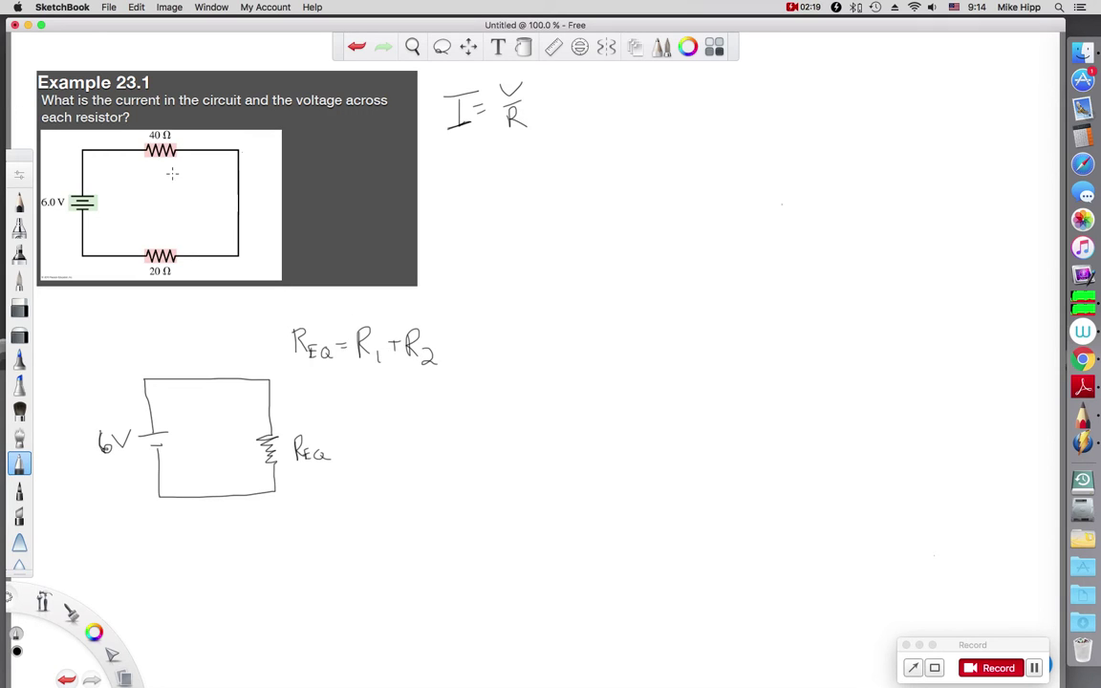
{"action": "mouse_move", "coordinate": [166, 166]}
{"action": "left_mouse_down"}
{"action": "mouse_move", "coordinate": [165, 184]}
{"action": "mouse_move", "coordinate": [175, 185]}
{"action": "mouse_move", "coordinate": [162, 245]}
{"action": "left_mouse_up"}
{"action": "left_click_drag", "start_coordinate": [163, 224], "coordinate": [189, 244]}
Extend the sum to = 40Ω + 20Ω, undoing a mistaken stroke, and write =60 beside REQ.
{"action": "left_click_drag", "start_coordinate": [445, 341], "coordinate": [456, 341]}
{"action": "mouse_move", "coordinate": [445, 347]}
{"action": "left_mouse_down"}
{"action": "mouse_move", "coordinate": [484, 355]}
{"action": "mouse_move", "coordinate": [497, 341]}
{"action": "mouse_move", "coordinate": [513, 352]}
{"action": "mouse_move", "coordinate": [558, 340]}
{"action": "left_mouse_up"}
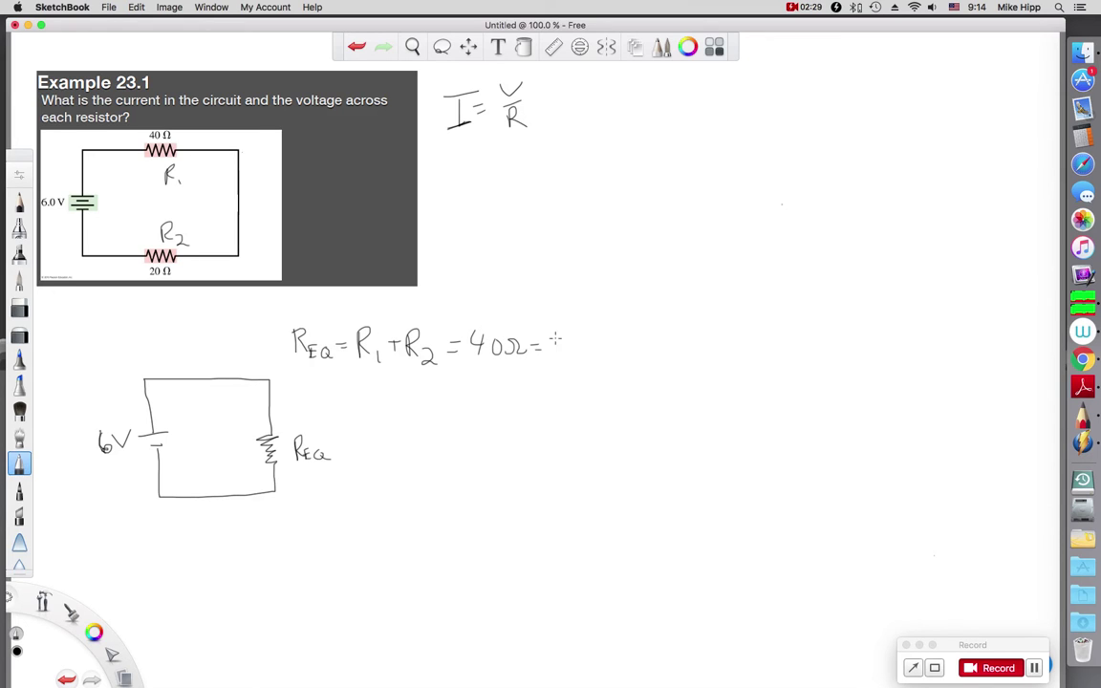
{"action": "key", "text": "ctrl+z"}
{"action": "mouse_move", "coordinate": [540, 336]}
{"action": "left_mouse_down"}
{"action": "mouse_move", "coordinate": [541, 356]}
{"action": "mouse_move", "coordinate": [549, 346]}
{"action": "mouse_move", "coordinate": [563, 355]}
{"action": "mouse_move", "coordinate": [568, 341]}
{"action": "mouse_move", "coordinate": [605, 361]}
{"action": "left_mouse_up"}
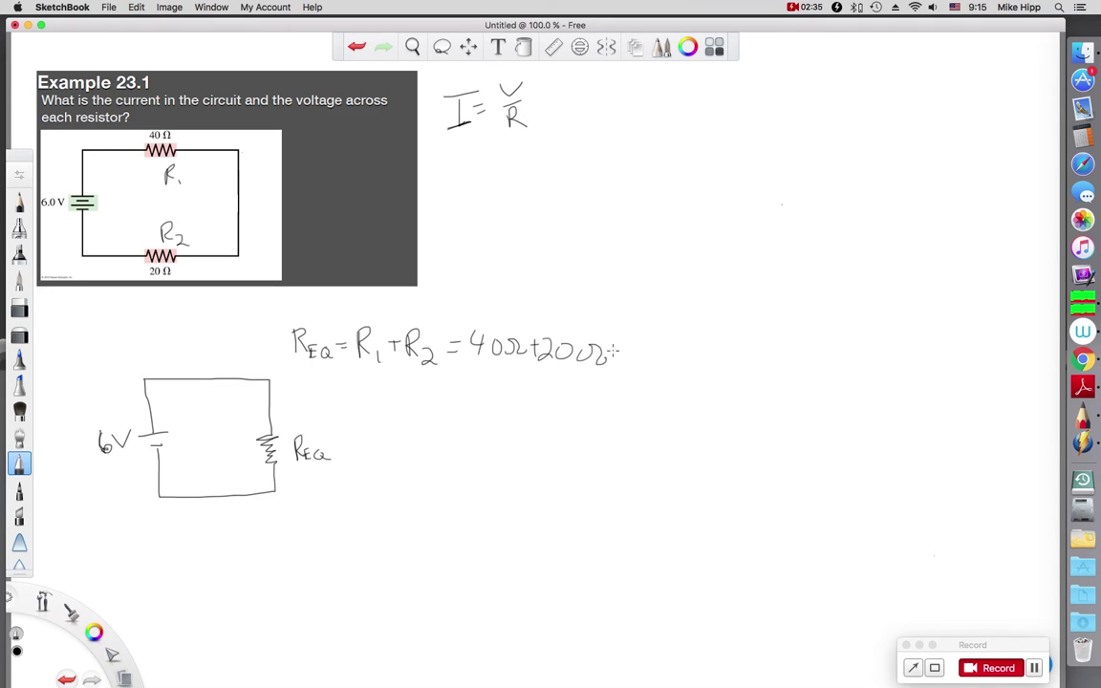
{"action": "left_click_drag", "start_coordinate": [341, 445], "coordinate": [351, 446]}
{"action": "mouse_move", "coordinate": [343, 453]}
{"action": "left_mouse_down"}
{"action": "mouse_move", "coordinate": [401, 443]}
{"action": "mouse_move", "coordinate": [421, 459]}
{"action": "left_mouse_up"}
Write I = 6V/60Ω = 0.1A below the sketch and draw the current arrow inside the loop.
{"action": "mouse_move", "coordinate": [157, 532]}
{"action": "left_mouse_down"}
{"action": "mouse_move", "coordinate": [187, 531]}
{"action": "mouse_move", "coordinate": [169, 557]}
{"action": "mouse_move", "coordinate": [202, 535]}
{"action": "left_mouse_up"}
{"action": "left_click_drag", "start_coordinate": [186, 544], "coordinate": [203, 542]}
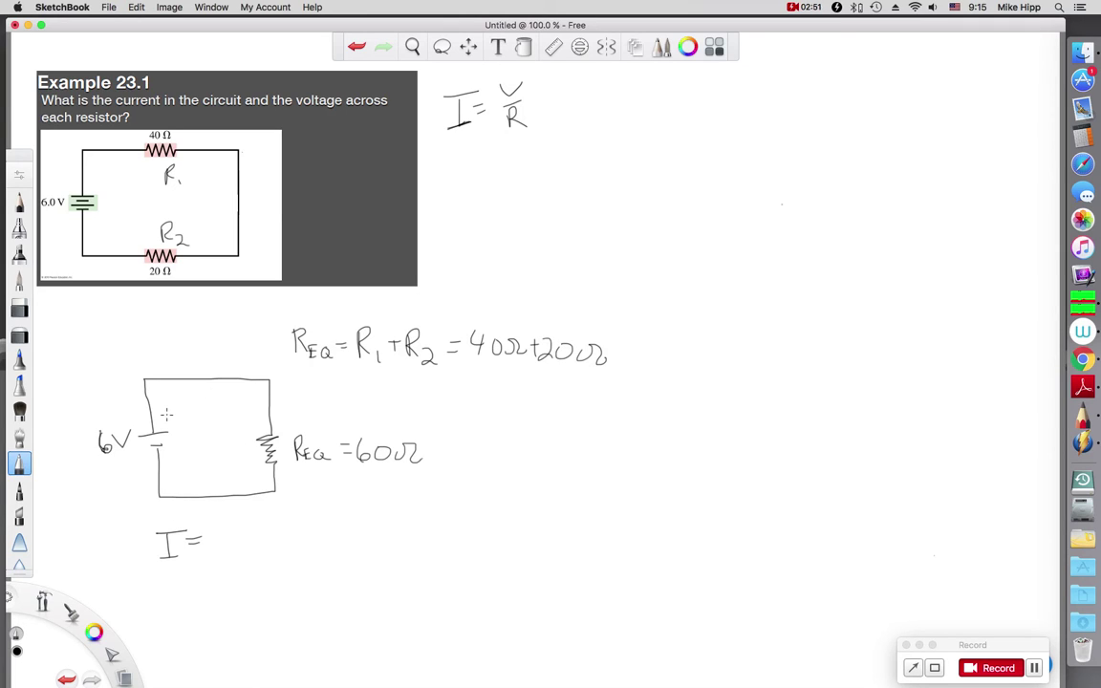
{"action": "mouse_move", "coordinate": [167, 413]}
{"action": "left_mouse_down"}
{"action": "mouse_move", "coordinate": [172, 393]}
{"action": "mouse_move", "coordinate": [222, 395]}
{"action": "mouse_move", "coordinate": [199, 413]}
{"action": "left_mouse_up"}
{"action": "mouse_move", "coordinate": [230, 513]}
{"action": "left_mouse_down"}
{"action": "mouse_move", "coordinate": [223, 524]}
{"action": "mouse_move", "coordinate": [251, 512]}
{"action": "mouse_move", "coordinate": [261, 528]}
{"action": "mouse_move", "coordinate": [225, 554]}
{"action": "mouse_move", "coordinate": [291, 532]}
{"action": "mouse_move", "coordinate": [343, 545]}
{"action": "mouse_move", "coordinate": [315, 528]}
{"action": "mouse_move", "coordinate": [369, 547]}
{"action": "left_mouse_up"}
{"action": "left_click", "coordinate": [332, 544]}
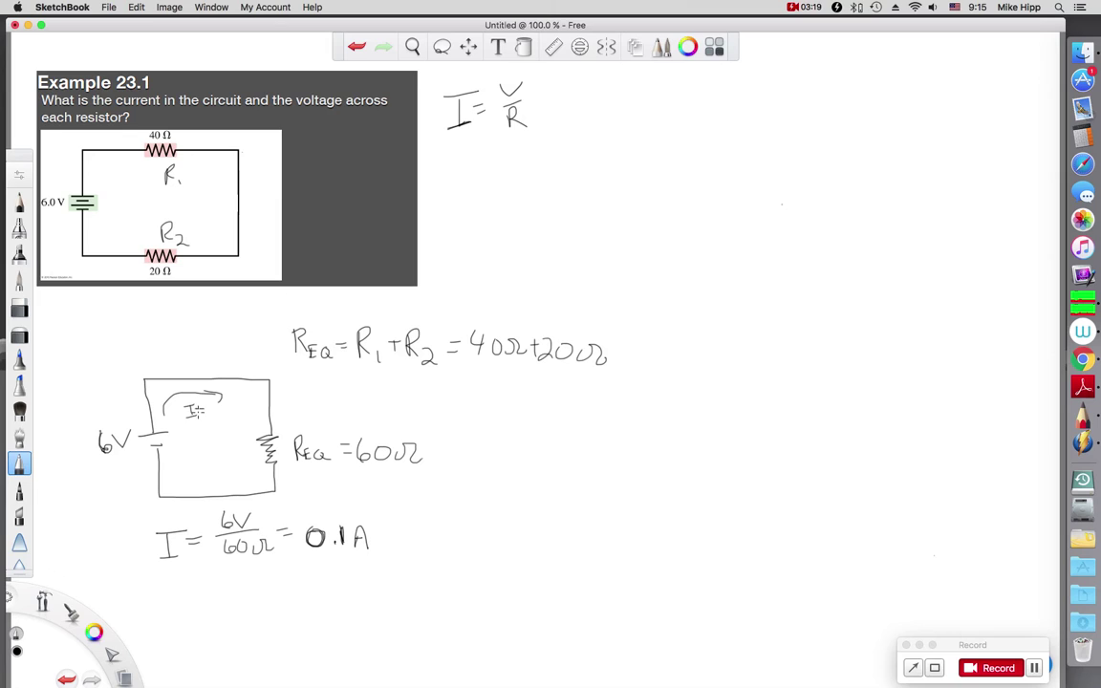
Label the in-circuit current arrow I=0.1A and draw a box around the 0.1A result.
{"action": "mouse_move", "coordinate": [214, 406]}
{"action": "left_mouse_down"}
{"action": "mouse_move", "coordinate": [206, 414]}
{"action": "mouse_move", "coordinate": [213, 408]}
{"action": "left_mouse_up"}
{"action": "left_click_drag", "start_coordinate": [233, 417], "coordinate": [216, 397]}
{"action": "mouse_move", "coordinate": [298, 515]}
{"action": "left_mouse_down"}
{"action": "mouse_move", "coordinate": [297, 558]}
{"action": "mouse_move", "coordinate": [388, 558]}
{"action": "mouse_move", "coordinate": [381, 519]}
{"action": "mouse_move", "coordinate": [316, 510]}
{"action": "left_mouse_up"}
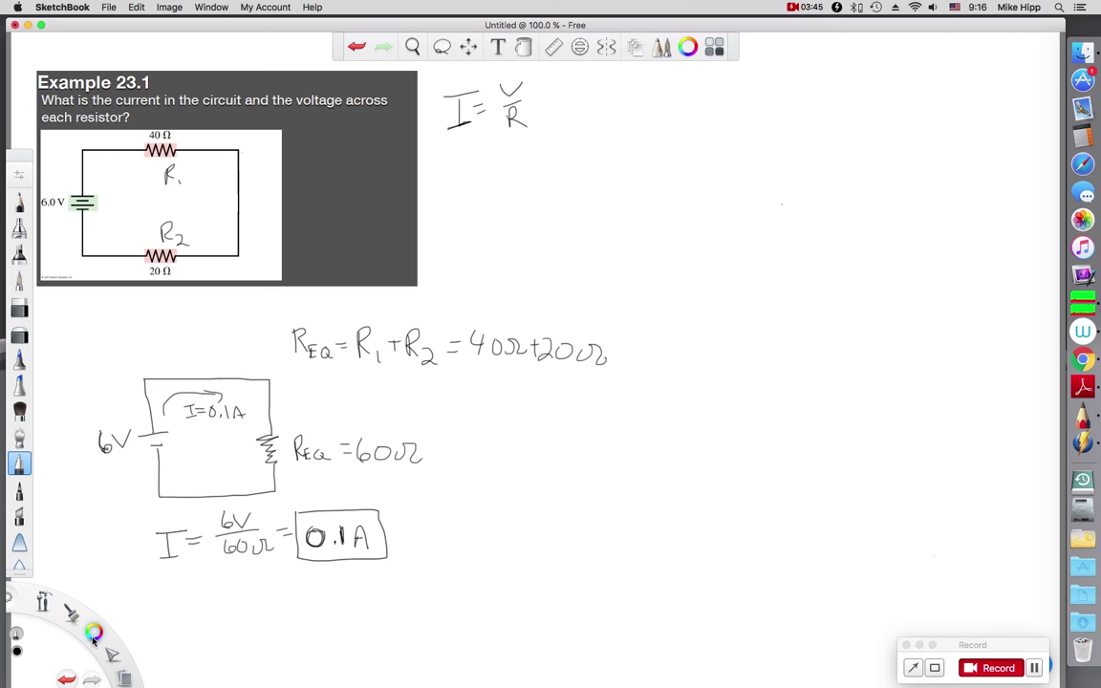
Switch the ink to red and underline I=0.1A in the sketched circuit.
{"action": "mouse_move", "coordinate": [99, 638]}
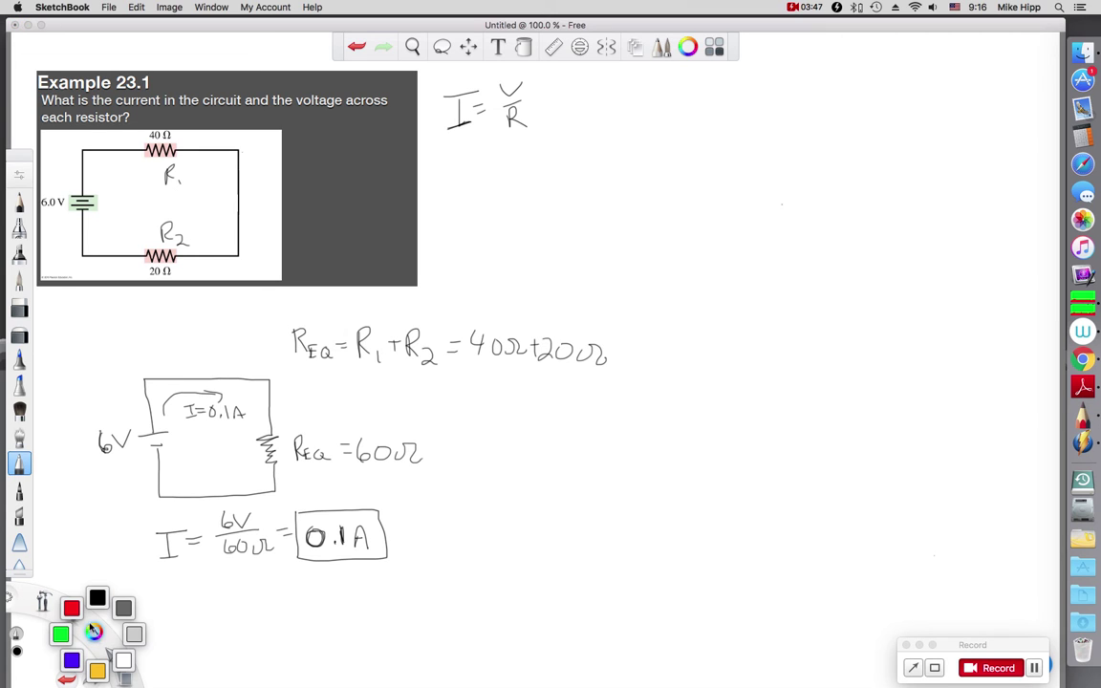
{"action": "left_click", "coordinate": [72, 610]}
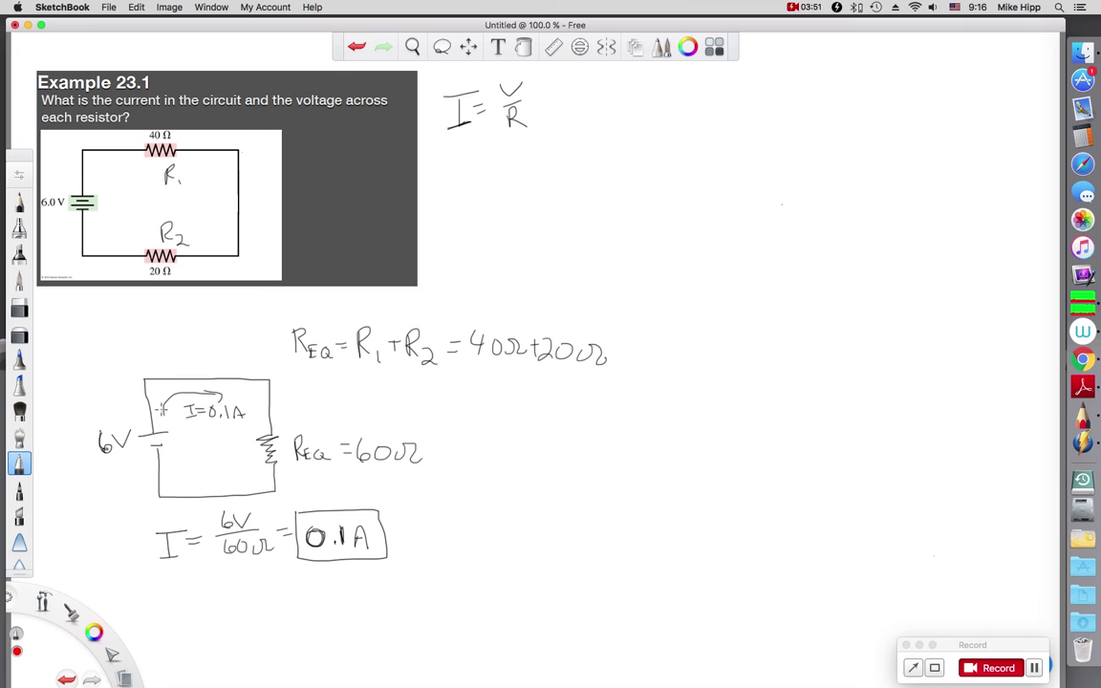
{"action": "left_click_drag", "start_coordinate": [205, 418], "coordinate": [251, 416]}
Draw a red current arrow on the slide's circuit labelled 0.1A.
{"action": "mouse_move", "coordinate": [87, 178]}
{"action": "left_mouse_down"}
{"action": "mouse_move", "coordinate": [88, 157]}
{"action": "mouse_move", "coordinate": [103, 152]}
{"action": "mouse_move", "coordinate": [114, 156]}
{"action": "mouse_move", "coordinate": [96, 173]}
{"action": "mouse_move", "coordinate": [121, 177]}
{"action": "left_mouse_up"}
{"action": "left_click", "coordinate": [101, 173]}
{"action": "left_click_drag", "start_coordinate": [114, 172], "coordinate": [121, 172]}
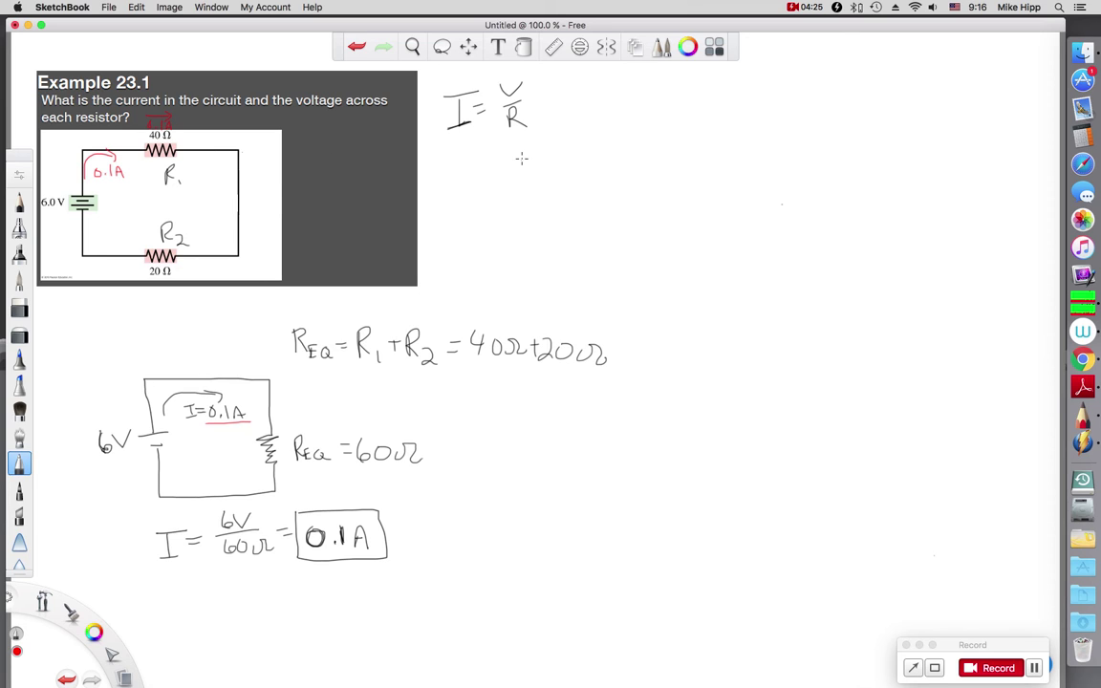
In red, write V1 = I1R1 = (0.1A)(40Ω) = 4V and bracket the slide's 40 Ω resistor.
{"action": "mouse_move", "coordinate": [454, 168]}
{"action": "left_mouse_down"}
{"action": "mouse_move", "coordinate": [512, 165]}
{"action": "mouse_move", "coordinate": [509, 185]}
{"action": "mouse_move", "coordinate": [470, 200]}
{"action": "mouse_move", "coordinate": [562, 178]}
{"action": "left_mouse_up"}
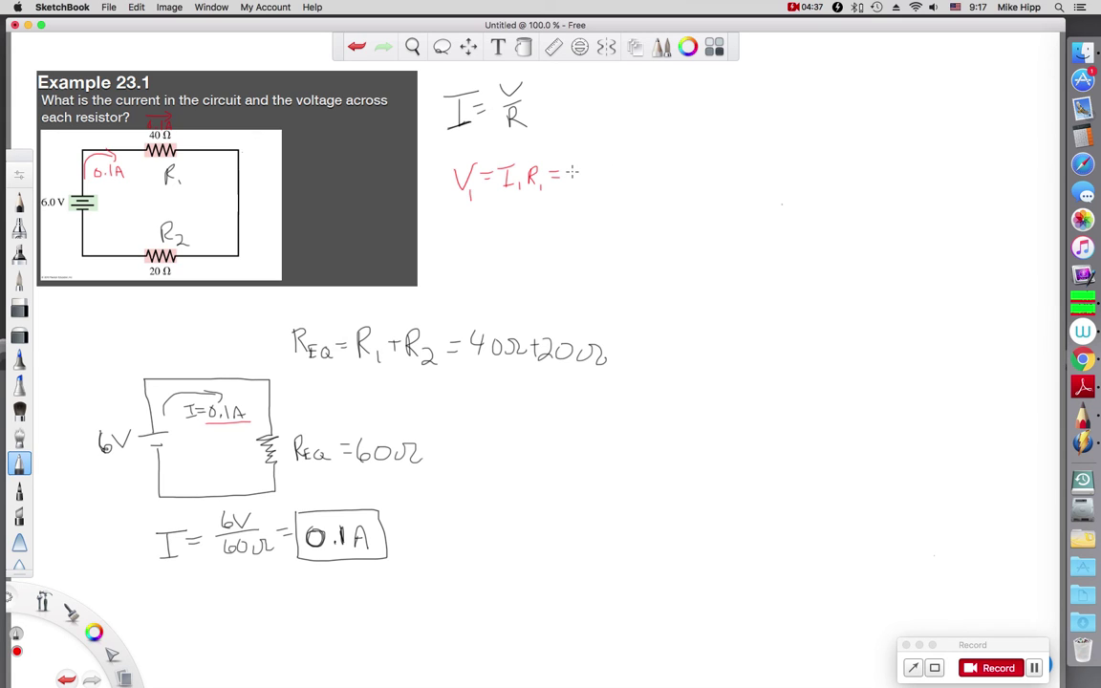
{"action": "left_click_drag", "start_coordinate": [582, 167], "coordinate": [626, 190]}
{"action": "left_click", "coordinate": [598, 187]}
{"action": "left_click_drag", "start_coordinate": [615, 181], "coordinate": [628, 192]}
{"action": "left_click_drag", "start_coordinate": [573, 163], "coordinate": [574, 193]}
{"action": "mouse_move", "coordinate": [649, 165]}
{"action": "left_mouse_down"}
{"action": "mouse_move", "coordinate": [650, 191]}
{"action": "mouse_move", "coordinate": [666, 174]}
{"action": "mouse_move", "coordinate": [701, 191]}
{"action": "mouse_move", "coordinate": [744, 176]}
{"action": "left_mouse_up"}
{"action": "mouse_move", "coordinate": [731, 182]}
{"action": "left_mouse_down"}
{"action": "mouse_move", "coordinate": [760, 189]}
{"action": "mouse_move", "coordinate": [768, 173]}
{"action": "mouse_move", "coordinate": [771, 198]}
{"action": "left_mouse_up"}
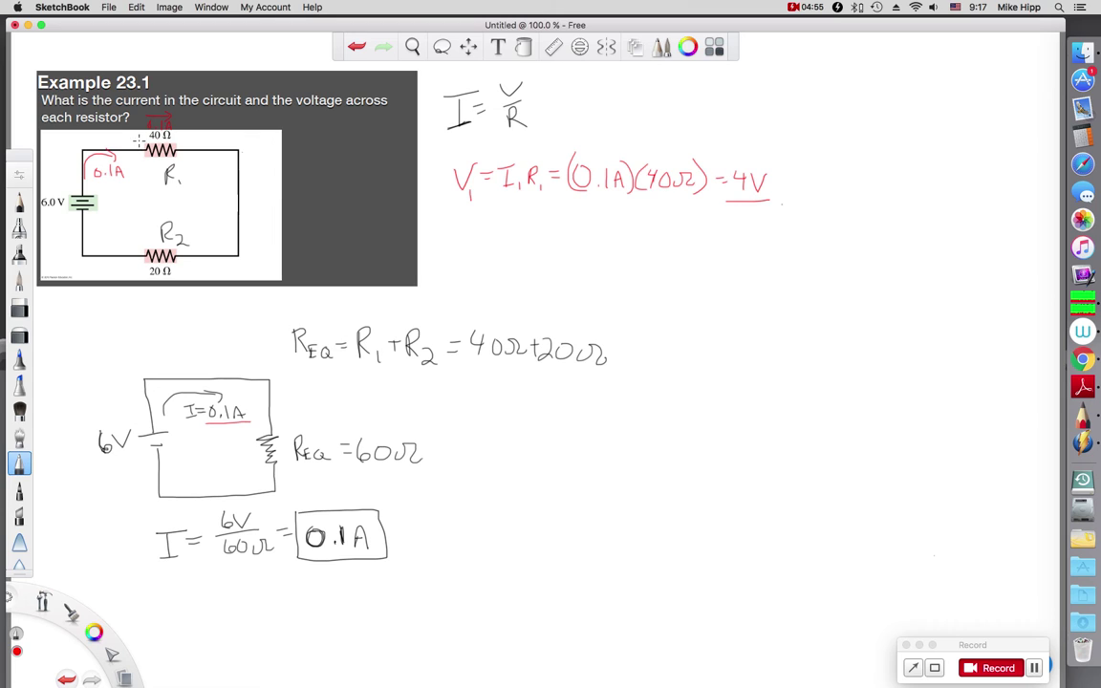
{"action": "mouse_move", "coordinate": [139, 144]}
{"action": "left_mouse_down"}
{"action": "mouse_move", "coordinate": [178, 167]}
{"action": "mouse_move", "coordinate": [179, 148]}
{"action": "mouse_move", "coordinate": [155, 182]}
{"action": "left_mouse_up"}
Label 0.1A under the 20 Ω resistor and write V2 = I2R2 = (0.1A)(20Ω) = 2V, underlined.
{"action": "mouse_move", "coordinate": [179, 288]}
{"action": "left_mouse_down"}
{"action": "mouse_move", "coordinate": [153, 290]}
{"action": "mouse_move", "coordinate": [150, 304]}
{"action": "mouse_move", "coordinate": [181, 305]}
{"action": "mouse_move", "coordinate": [155, 299]}
{"action": "left_mouse_up"}
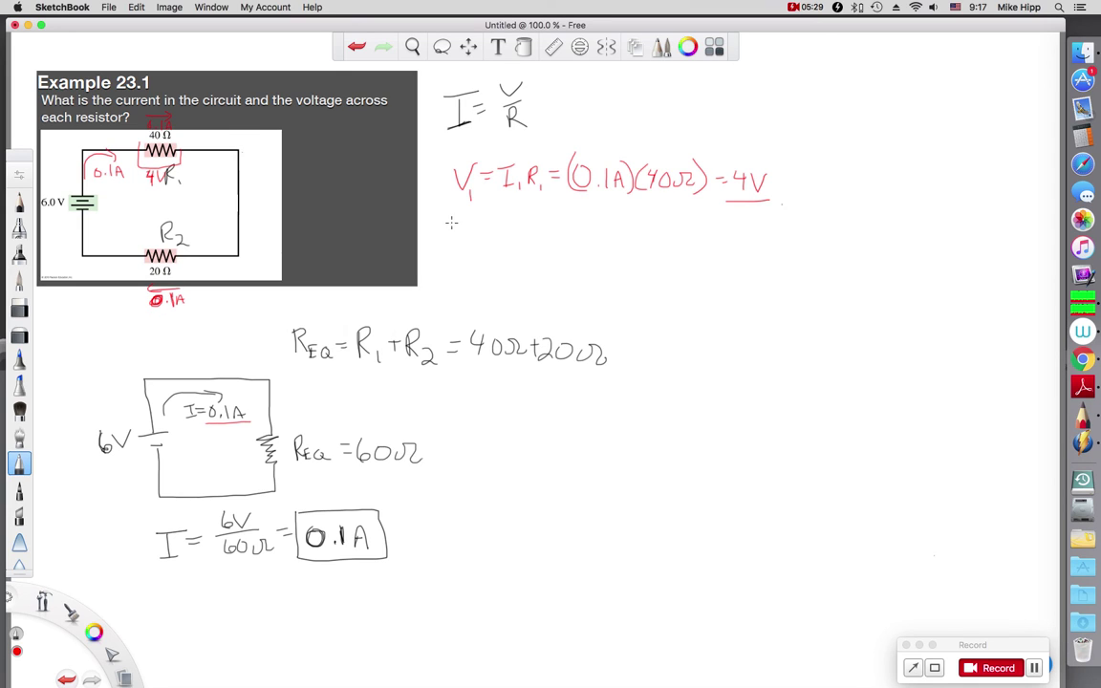
{"action": "mouse_move", "coordinate": [451, 232]}
{"action": "left_mouse_down"}
{"action": "mouse_move", "coordinate": [466, 232]}
{"action": "mouse_move", "coordinate": [474, 261]}
{"action": "mouse_move", "coordinate": [488, 240]}
{"action": "left_mouse_up"}
{"action": "left_click_drag", "start_coordinate": [478, 247], "coordinate": [510, 238]}
{"action": "left_click_drag", "start_coordinate": [504, 239], "coordinate": [502, 255]}
{"action": "mouse_move", "coordinate": [495, 256]}
{"action": "left_mouse_down"}
{"action": "mouse_move", "coordinate": [527, 237]}
{"action": "mouse_move", "coordinate": [538, 258]}
{"action": "mouse_move", "coordinate": [597, 244]}
{"action": "mouse_move", "coordinate": [590, 235]}
{"action": "mouse_move", "coordinate": [628, 252]}
{"action": "left_mouse_up"}
{"action": "left_click", "coordinate": [603, 253]}
{"action": "mouse_move", "coordinate": [615, 245]}
{"action": "left_mouse_down"}
{"action": "mouse_move", "coordinate": [670, 259]}
{"action": "mouse_move", "coordinate": [691, 243]}
{"action": "mouse_move", "coordinate": [706, 266]}
{"action": "mouse_move", "coordinate": [723, 246]}
{"action": "left_mouse_up"}
{"action": "mouse_move", "coordinate": [713, 255]}
{"action": "left_mouse_down"}
{"action": "mouse_move", "coordinate": [751, 269]}
{"action": "mouse_move", "coordinate": [776, 246]}
{"action": "left_mouse_up"}
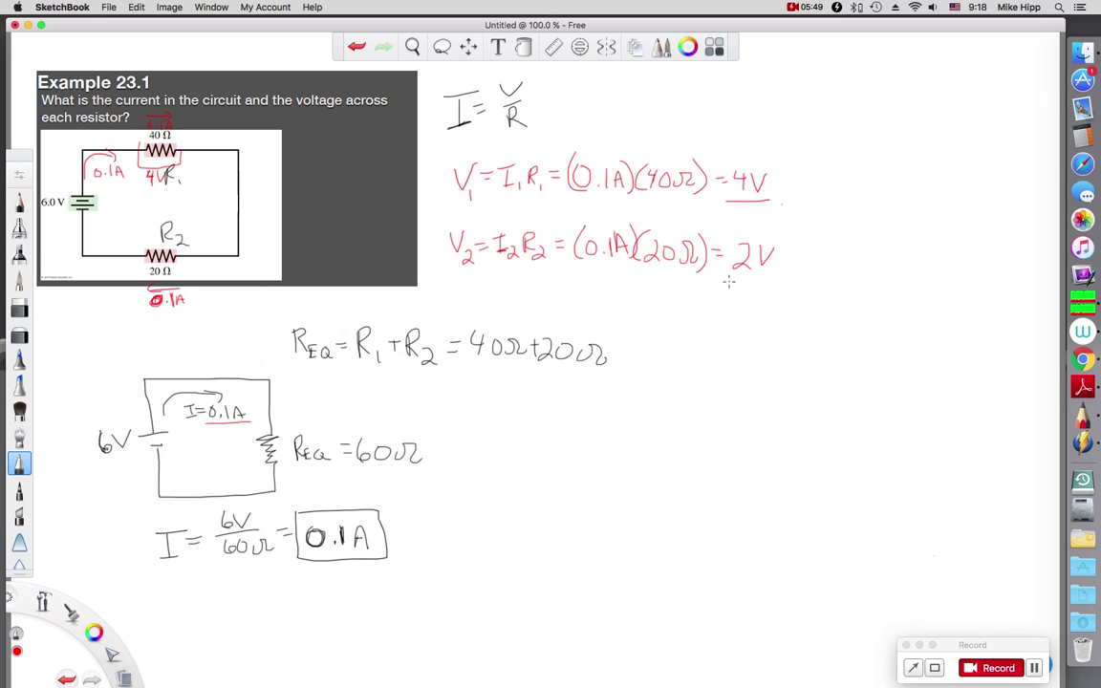
{"action": "left_click_drag", "start_coordinate": [731, 279], "coordinate": [769, 279]}
Undo the stray stroke below the battery and switch the ink colour to green.
{"action": "key", "text": "super+z"}
{"action": "left_click", "coordinate": [94, 634]}
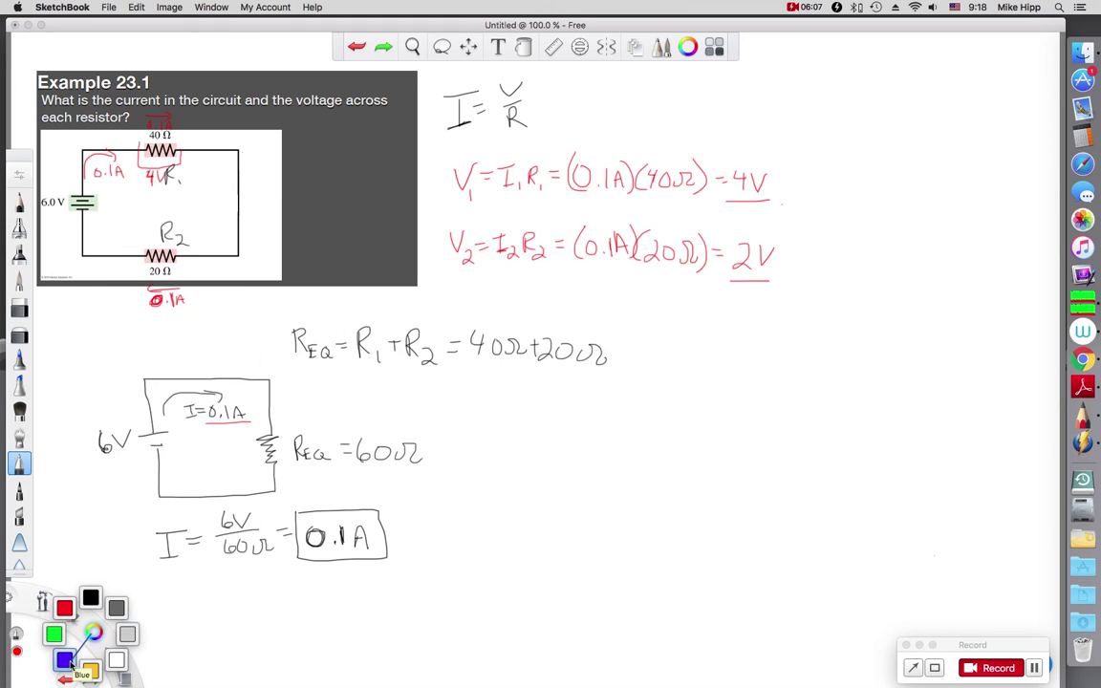
{"action": "left_click_drag", "start_coordinate": [94, 634], "coordinate": [54, 639]}
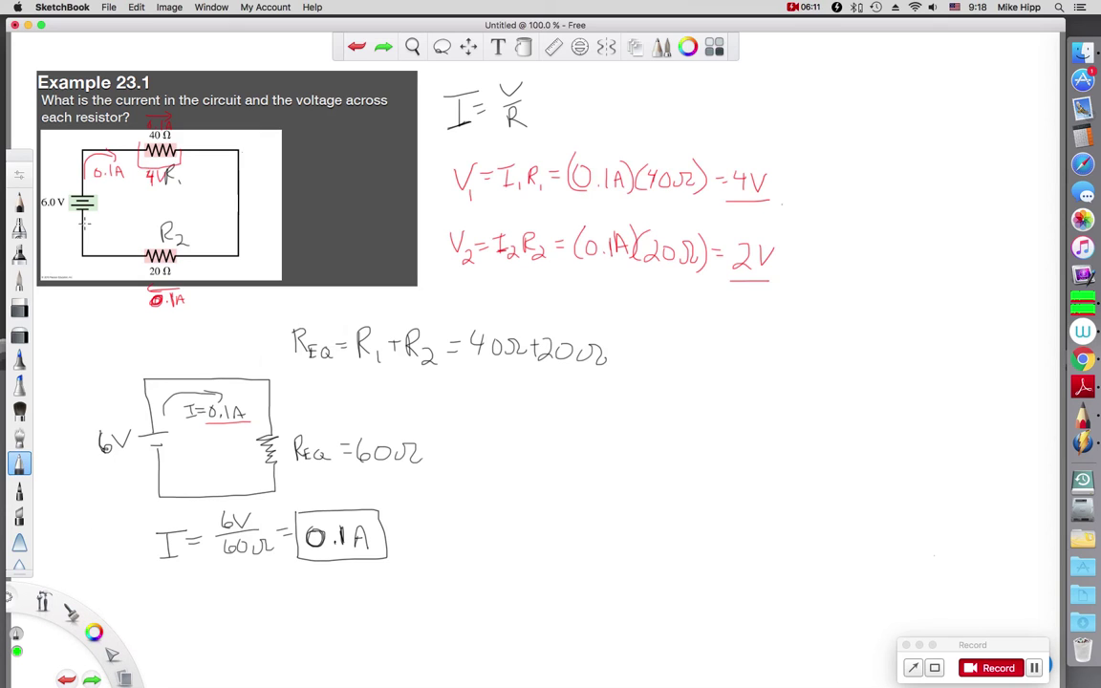
Trace the slide's loop in green from +6V through +2 to 0V, underlining the 2V answer.
{"action": "left_click_drag", "start_coordinate": [76, 196], "coordinate": [90, 198]}
{"action": "left_click_drag", "start_coordinate": [99, 204], "coordinate": [127, 198]}
{"action": "left_click_drag", "start_coordinate": [77, 148], "coordinate": [141, 134]}
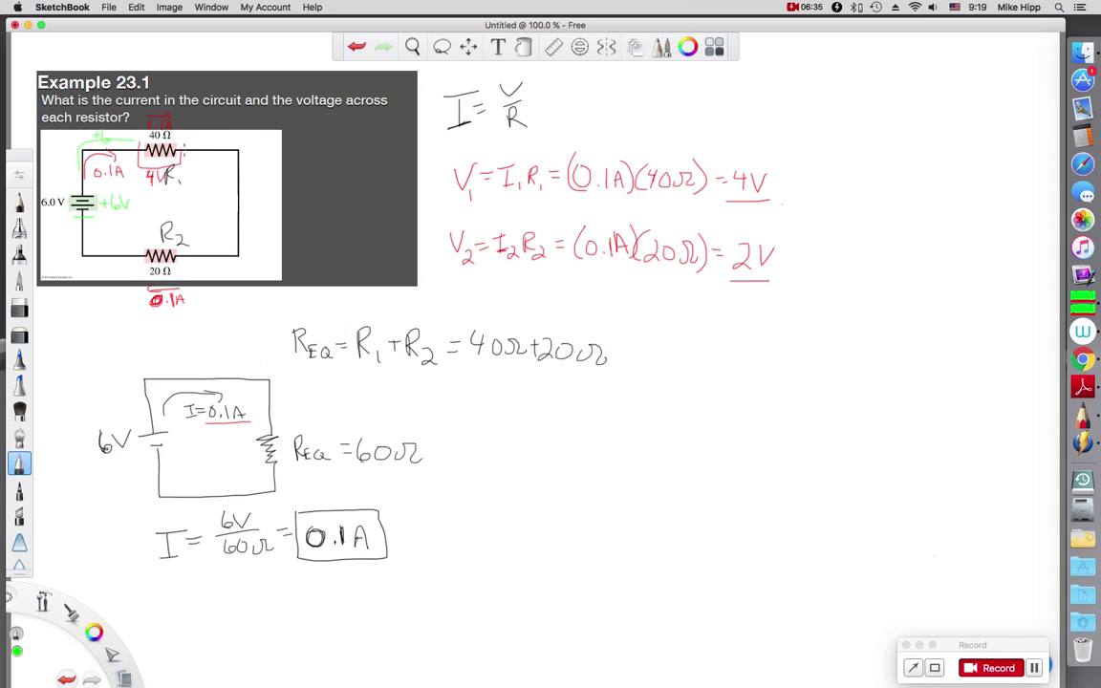
{"action": "mouse_move", "coordinate": [204, 148]}
{"action": "left_mouse_down"}
{"action": "mouse_move", "coordinate": [239, 165]}
{"action": "mouse_move", "coordinate": [233, 241]}
{"action": "mouse_move", "coordinate": [197, 257]}
{"action": "left_mouse_up"}
{"action": "left_click_drag", "start_coordinate": [218, 144], "coordinate": [232, 149]}
{"action": "mouse_move", "coordinate": [142, 256]}
{"action": "left_mouse_down"}
{"action": "mouse_move", "coordinate": [158, 237]}
{"action": "mouse_move", "coordinate": [239, 253]}
{"action": "left_mouse_up"}
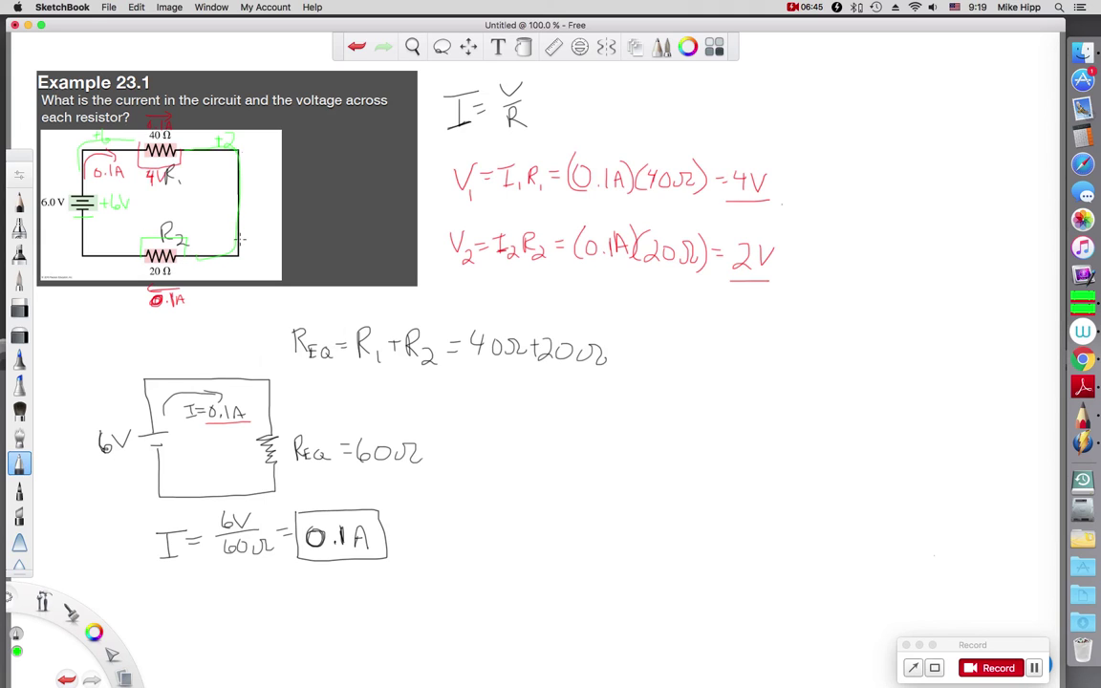
{"action": "left_click_drag", "start_coordinate": [726, 296], "coordinate": [770, 298]}
{"action": "mouse_move", "coordinate": [86, 218]}
{"action": "left_mouse_down"}
{"action": "mouse_move", "coordinate": [111, 246]}
{"action": "mouse_move", "coordinate": [135, 230]}
{"action": "mouse_move", "coordinate": [86, 226]}
{"action": "left_mouse_up"}
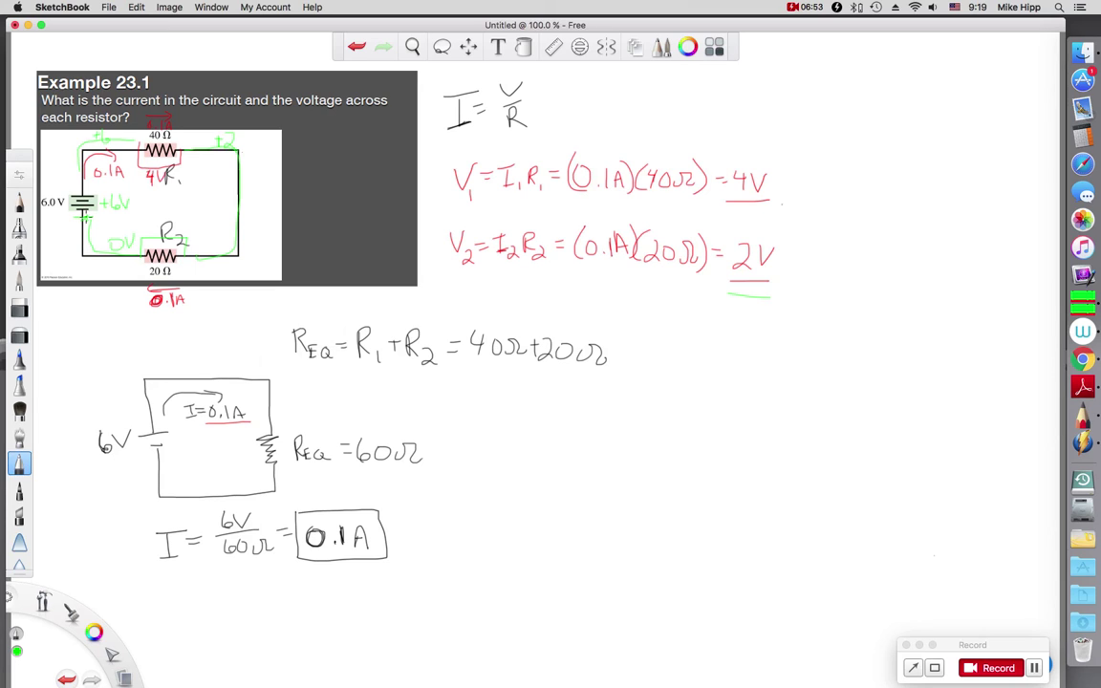